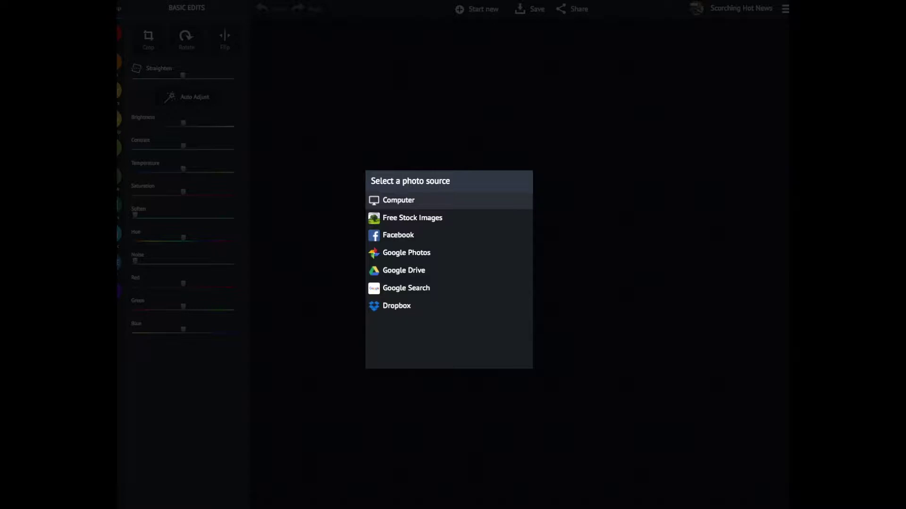
- Load "Kim UN and trump - 1.jpg" from the computer's "untitled folder" as the background photo
{"action": "left_click", "coordinate": [398, 200]}
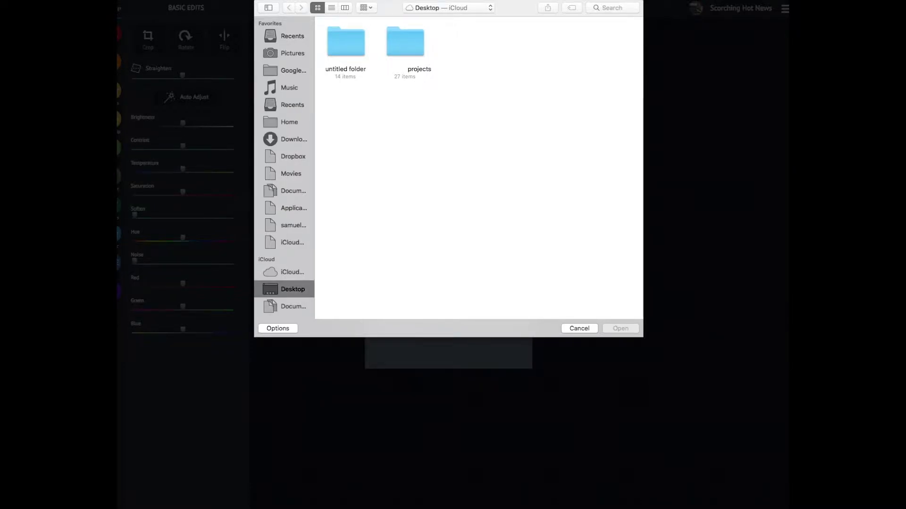
{"action": "left_click", "coordinate": [404, 43]}
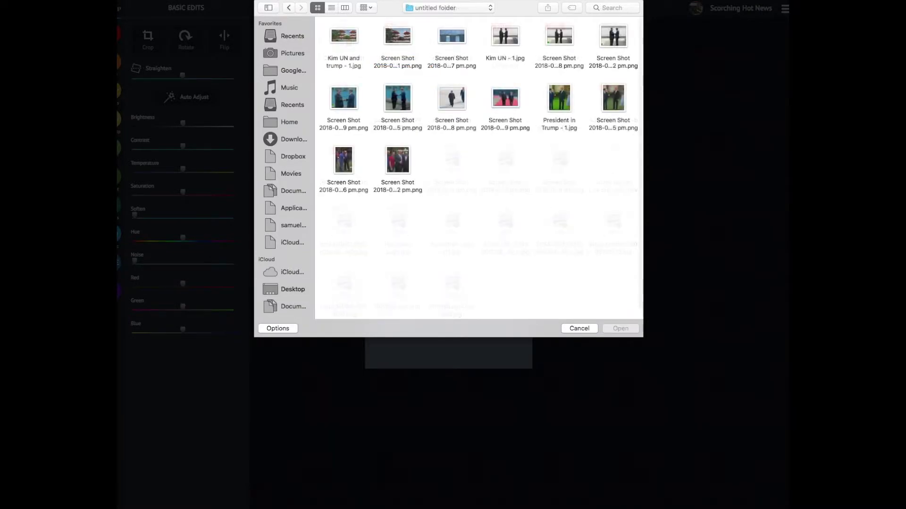
{"action": "left_click", "coordinate": [344, 44]}
{"action": "key", "text": "Return"}
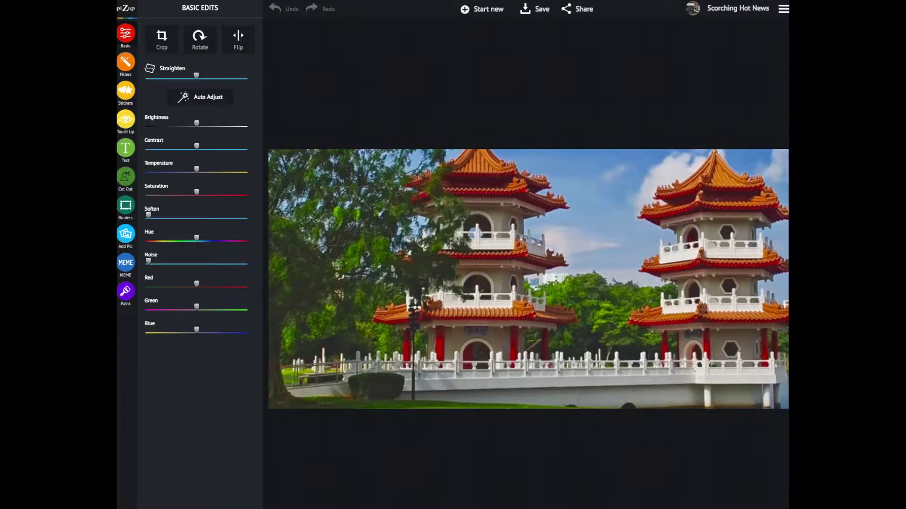
- Start a new cutout from the computer photo "President in Trump - 1.jpg" and continue to placing edge points
{"action": "left_click", "coordinate": [125, 177]}
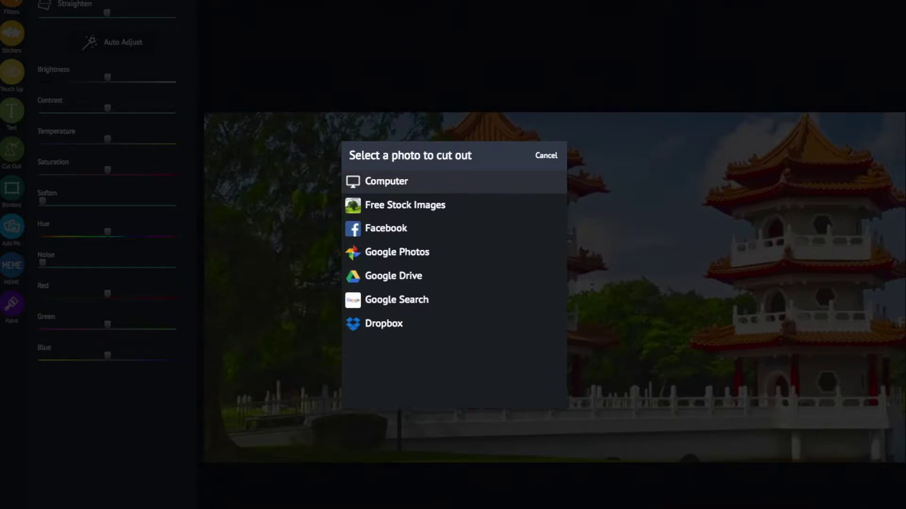
{"action": "left_click", "coordinate": [385, 181]}
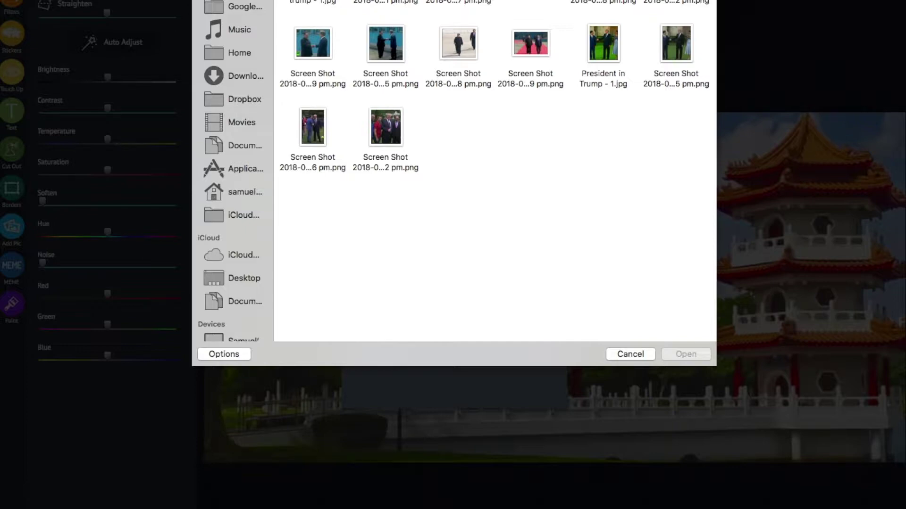
{"action": "left_click", "coordinate": [603, 44]}
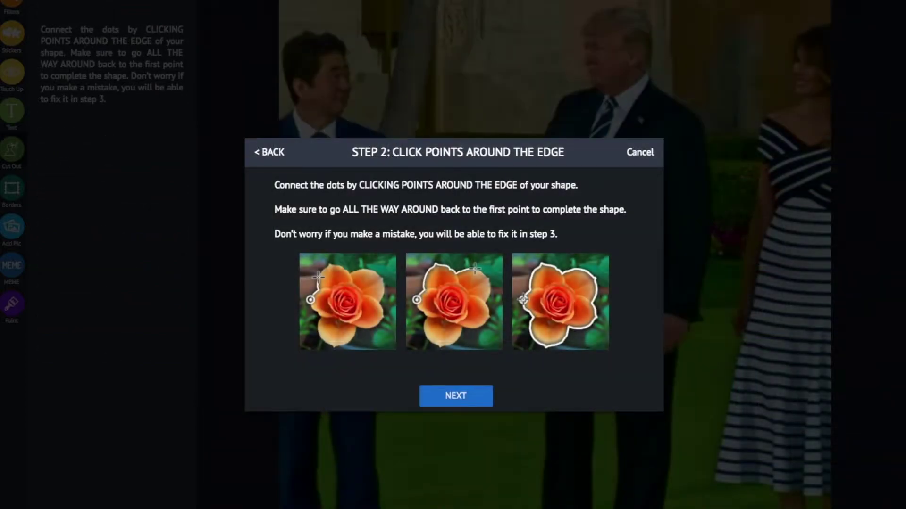
{"action": "key", "text": "Return"}
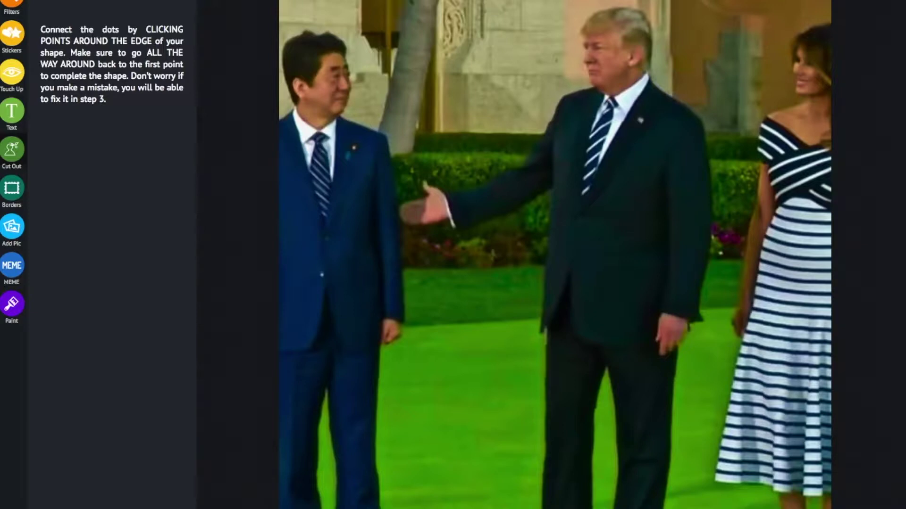
- Trace the cutout outline of the man with the outstretched arm from the top of his head over his shoulder to the lowered sleeve's cuff
{"action": "left_click", "coordinate": [633, 9]}
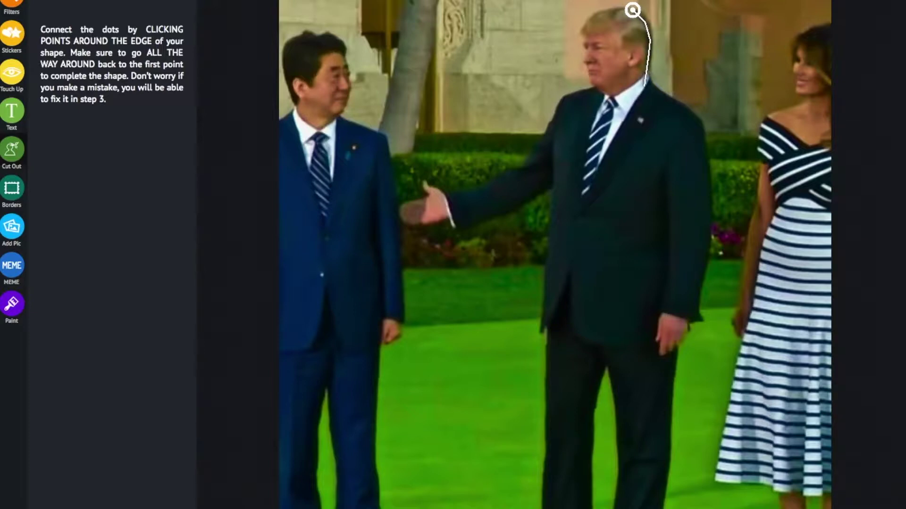
{"action": "left_click", "coordinate": [647, 78]}
{"action": "left_click", "coordinate": [656, 91]}
{"action": "left_click_drag", "start_coordinate": [679, 105], "coordinate": [702, 121]}
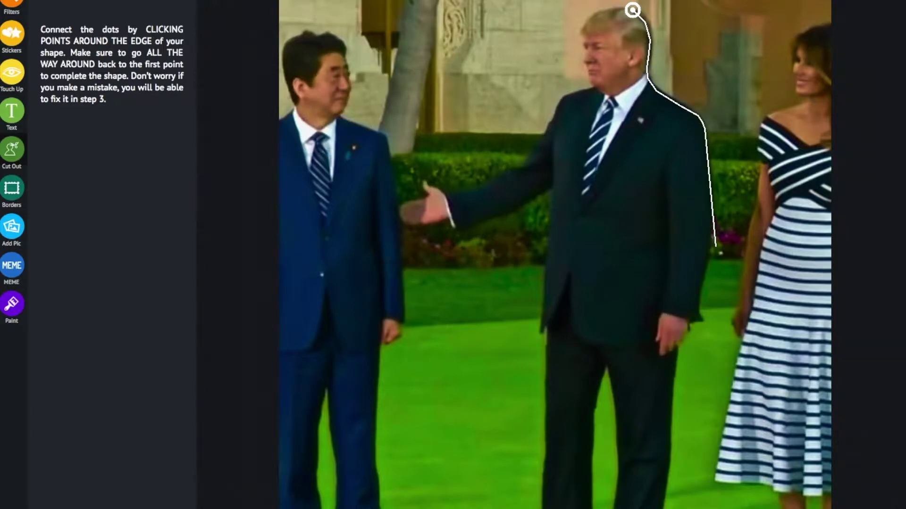
{"action": "left_click", "coordinate": [715, 199]}
{"action": "left_click_drag", "start_coordinate": [714, 236], "coordinate": [696, 311]}
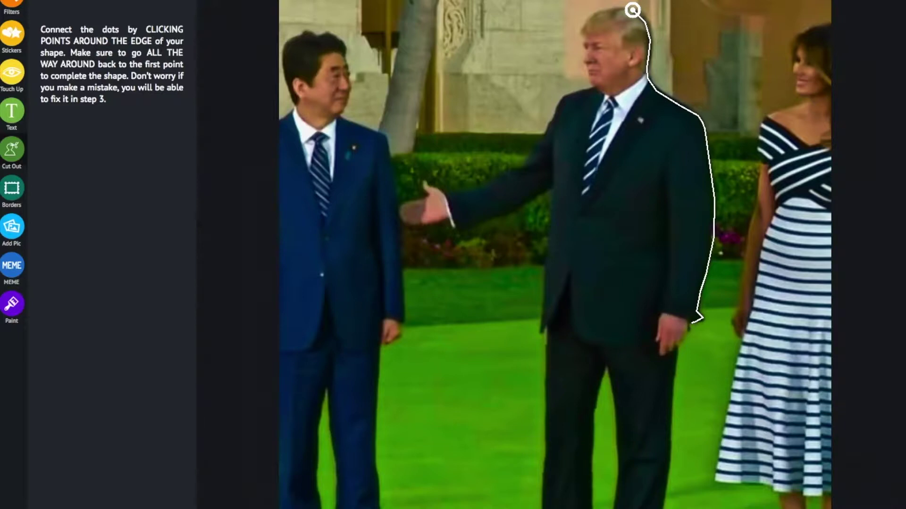
- Continue the cutout outline past the man's lowered hand and down the outer edge of his trouser leg
{"action": "left_click", "coordinate": [685, 332]}
{"action": "left_click_drag", "start_coordinate": [683, 339], "coordinate": [673, 384]}
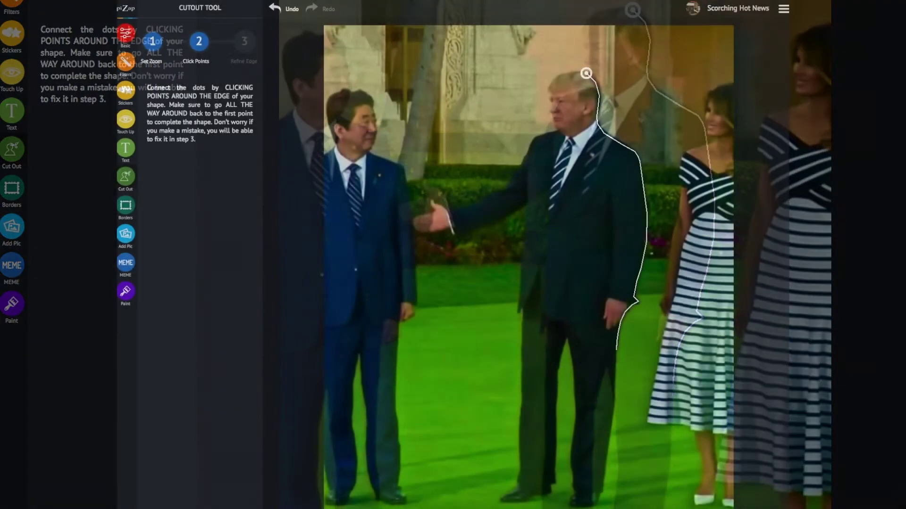
{"action": "left_click", "coordinate": [673, 386]}
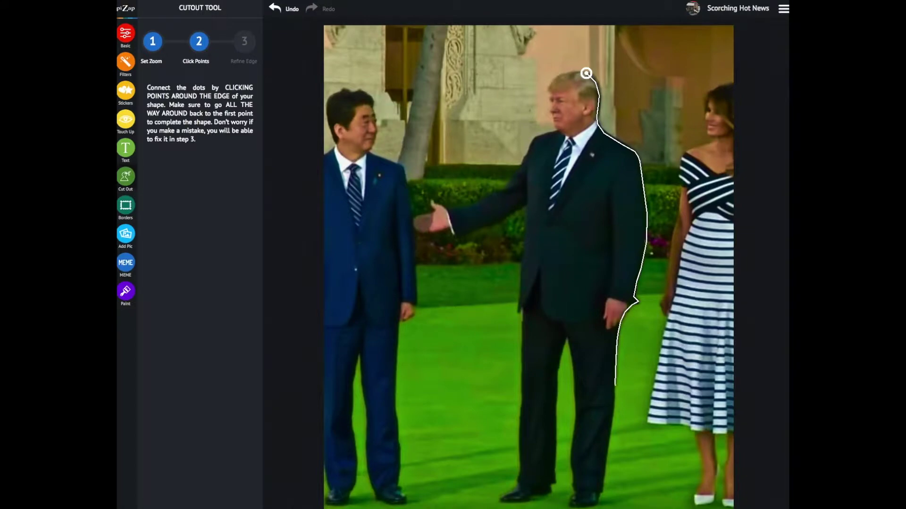
{"action": "mouse_move", "coordinate": [615, 391]}
{"action": "left_mouse_down"}
{"action": "mouse_move", "coordinate": [615, 421]}
{"action": "mouse_move", "coordinate": [615, 393]}
{"action": "mouse_move", "coordinate": [616, 448]}
{"action": "mouse_move", "coordinate": [610, 431]}
{"action": "left_mouse_up"}
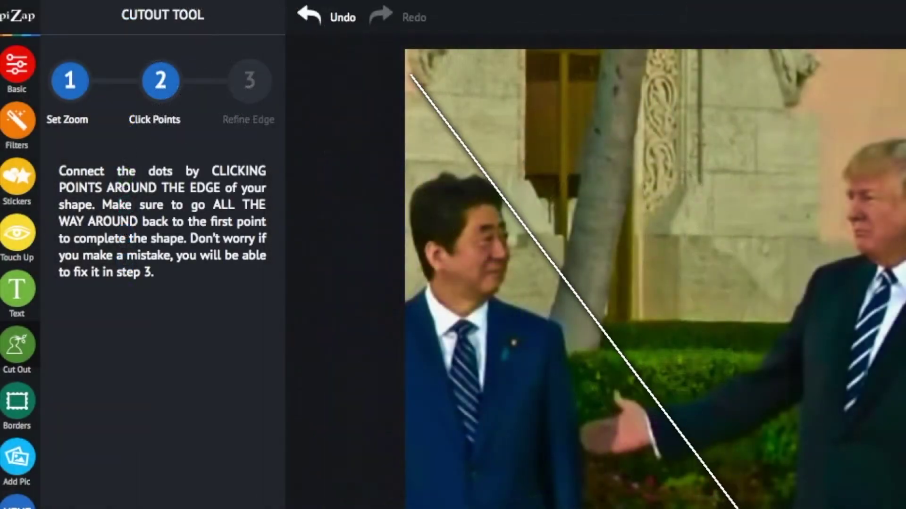
- Undo the stray outline segment and complete the outline up past the man's face to its starting point on his head
{"action": "left_click", "coordinate": [330, 17]}
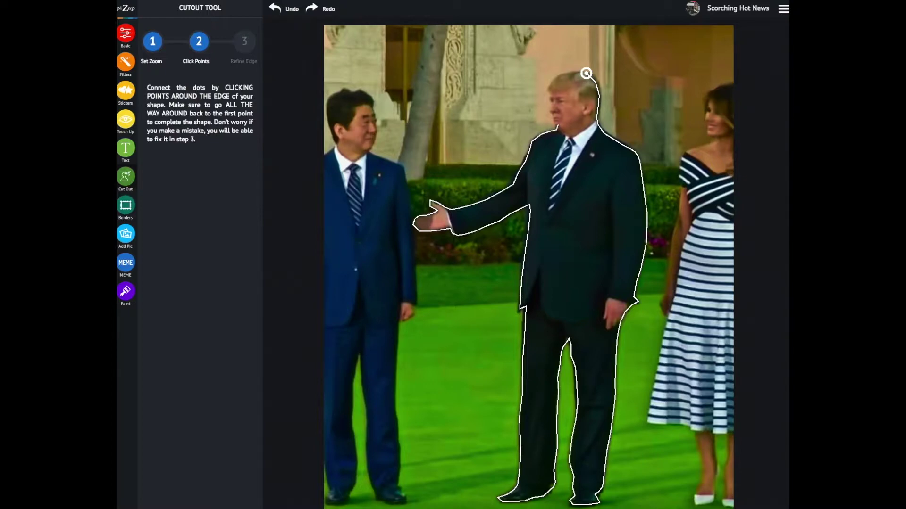
{"action": "left_click", "coordinate": [551, 107]}
{"action": "left_click", "coordinate": [586, 73]}
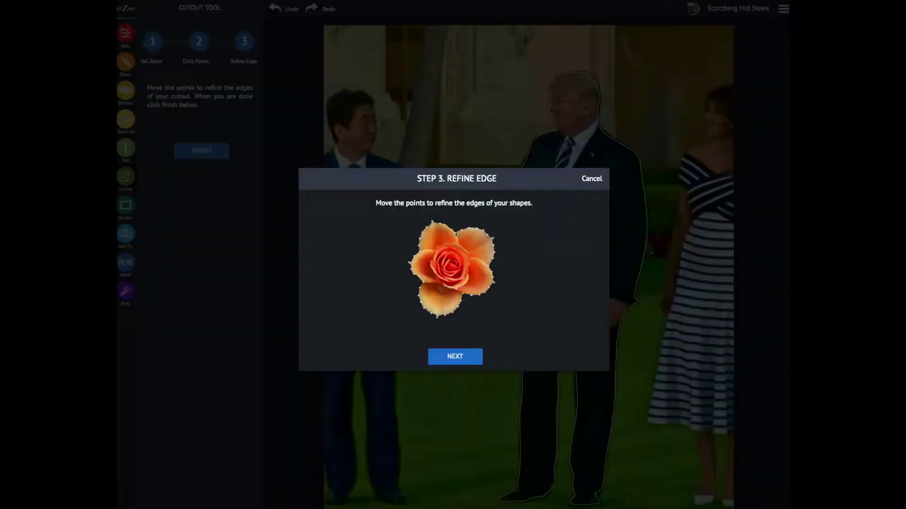
- Refine the cutout's edge points around the shoulder, sleeve cuff, jacket hem and head, and finish the cutout
{"action": "key", "text": "Return"}
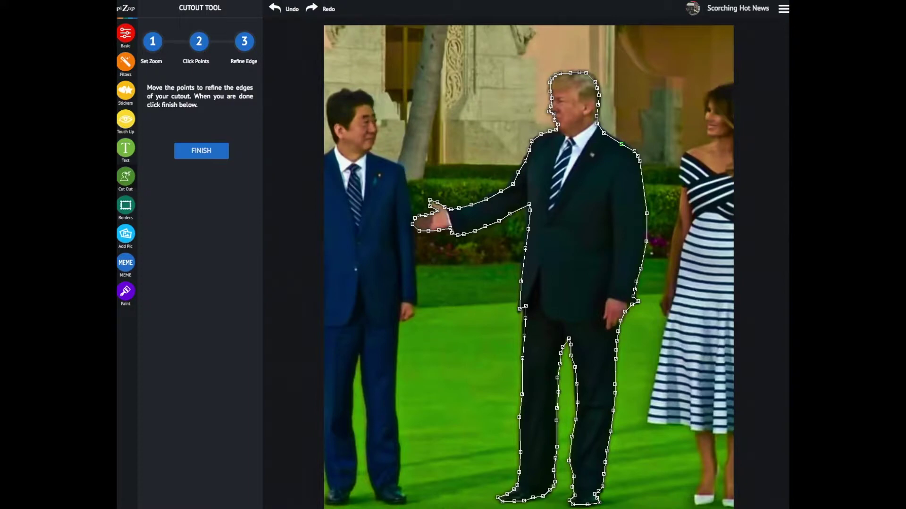
{"action": "left_click_drag", "start_coordinate": [639, 161], "coordinate": [639, 170]}
{"action": "left_click_drag", "start_coordinate": [638, 170], "coordinate": [641, 185]}
{"action": "left_click_drag", "start_coordinate": [635, 302], "coordinate": [634, 302]}
{"action": "left_click_drag", "start_coordinate": [525, 319], "coordinate": [526, 320]}
{"action": "left_click_drag", "start_coordinate": [550, 92], "coordinate": [595, 77]}
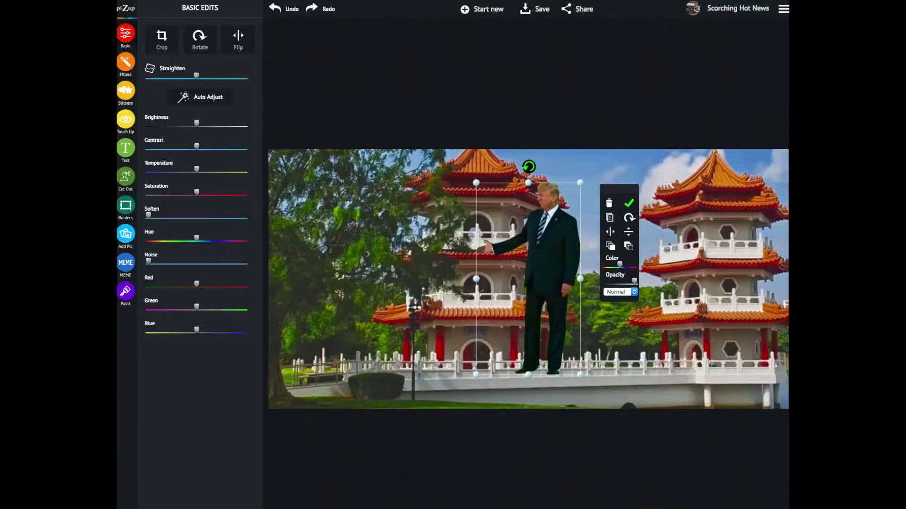
- Stand the suited man's cutout on the grass at the lower edge of the pagoda photo and scale it down slightly
{"action": "left_click_drag", "start_coordinate": [548, 264], "coordinate": [547, 299]}
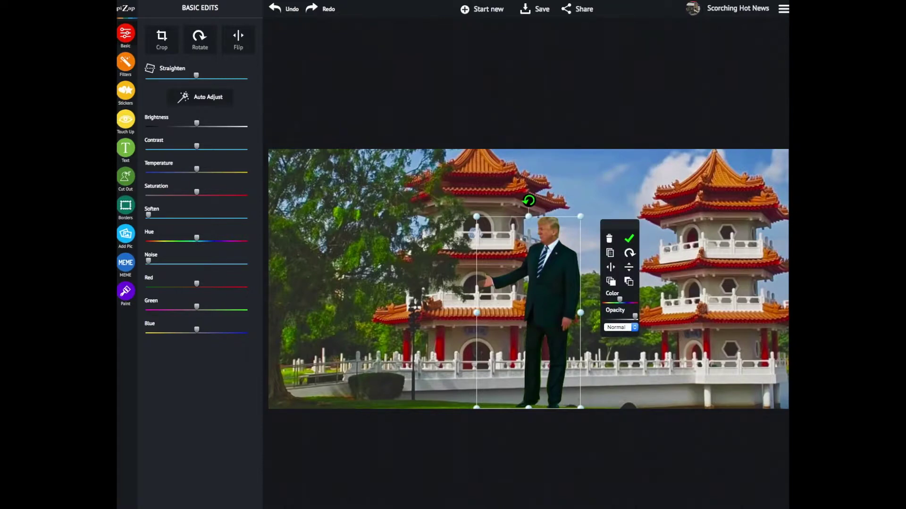
{"action": "left_click_drag", "start_coordinate": [477, 217], "coordinate": [481, 225]}
{"action": "left_click_drag", "start_coordinate": [547, 283], "coordinate": [547, 291]}
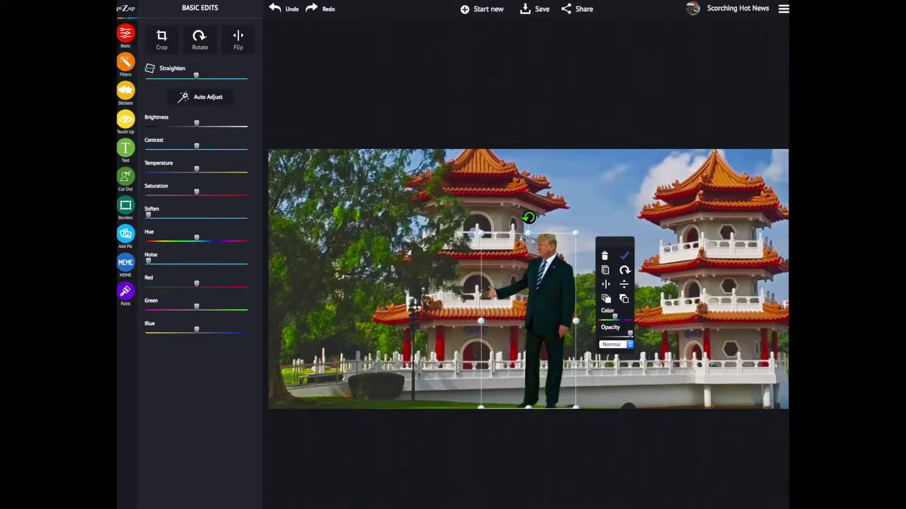
{"action": "key", "text": "Escape"}
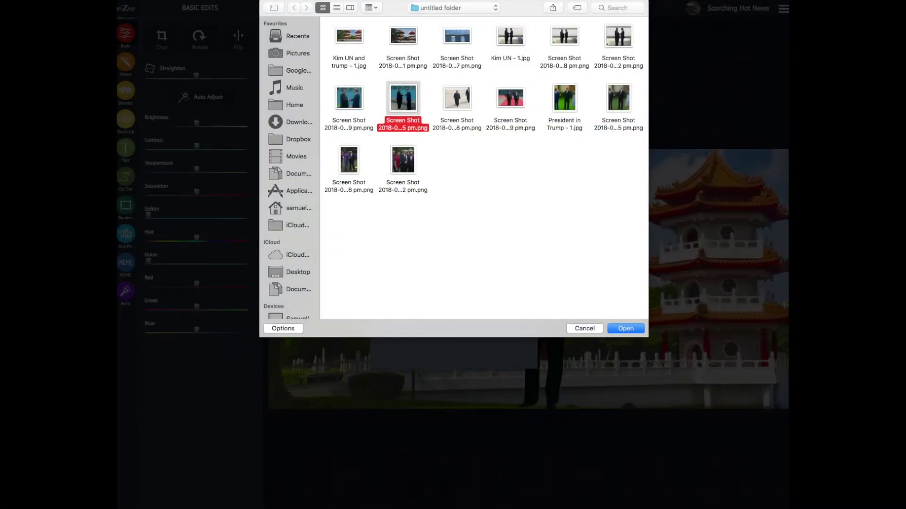
- Open the highlighted screenshot of two men shaking hands before a blue building for a second cutout, skipping the crop
{"action": "key", "text": "Return"}
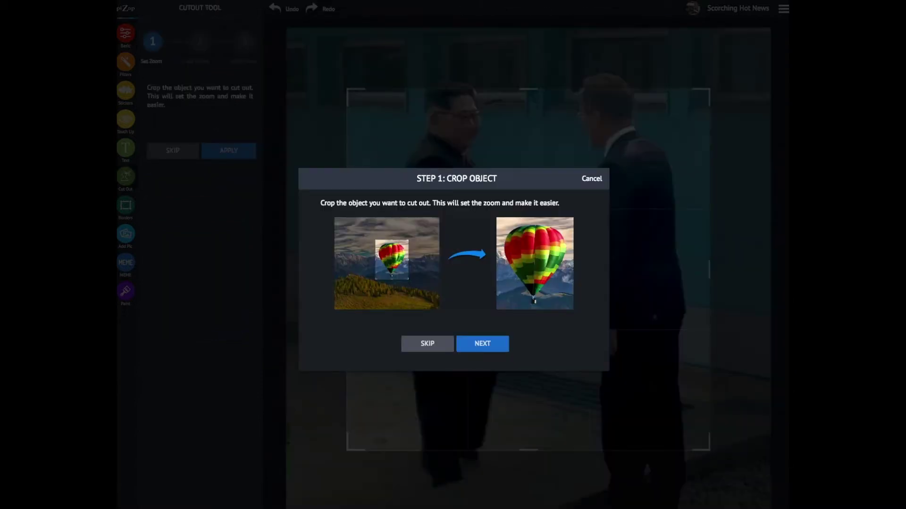
{"action": "key", "text": "Return"}
{"action": "key", "text": "Return"}
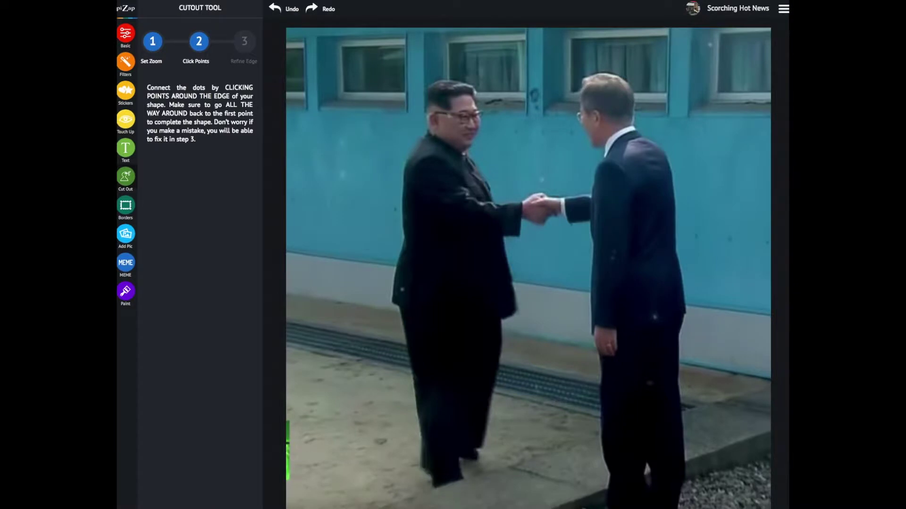
- Trace the outline of the man in glasses and black suit from his head around his body and back to the first point
{"action": "left_click", "coordinate": [435, 83]}
{"action": "left_click", "coordinate": [454, 82]}
{"action": "left_click", "coordinate": [474, 88]}
{"action": "left_click", "coordinate": [480, 126]}
{"action": "left_click", "coordinate": [472, 142]}
{"action": "left_click", "coordinate": [464, 146]}
{"action": "left_click", "coordinate": [492, 204]}
{"action": "left_click", "coordinate": [507, 206]}
{"action": "mouse_move", "coordinate": [507, 206]}
{"action": "left_mouse_down"}
{"action": "mouse_move", "coordinate": [545, 210]}
{"action": "mouse_move", "coordinate": [502, 237]}
{"action": "mouse_move", "coordinate": [517, 307]}
{"action": "mouse_move", "coordinate": [502, 333]}
{"action": "mouse_move", "coordinate": [481, 463]}
{"action": "mouse_move", "coordinate": [442, 482]}
{"action": "mouse_move", "coordinate": [395, 279]}
{"action": "mouse_move", "coordinate": [411, 155]}
{"action": "mouse_move", "coordinate": [430, 132]}
{"action": "mouse_move", "coordinate": [434, 83]}
{"action": "left_mouse_up"}
- Refine the second cutout's edge points at the shoes, trouser leg, jacket hem, collar and hand, and finish it
{"action": "left_click_drag", "start_coordinate": [474, 464], "coordinate": [475, 467]}
{"action": "left_click_drag", "start_coordinate": [420, 448], "coordinate": [423, 449]}
{"action": "left_click_drag", "start_coordinate": [393, 298], "coordinate": [394, 290]}
{"action": "left_click_drag", "start_coordinate": [463, 146], "coordinate": [470, 162]}
{"action": "left_click_drag", "start_coordinate": [536, 222], "coordinate": [542, 221]}
{"action": "left_click_drag", "start_coordinate": [482, 462], "coordinate": [487, 468]}
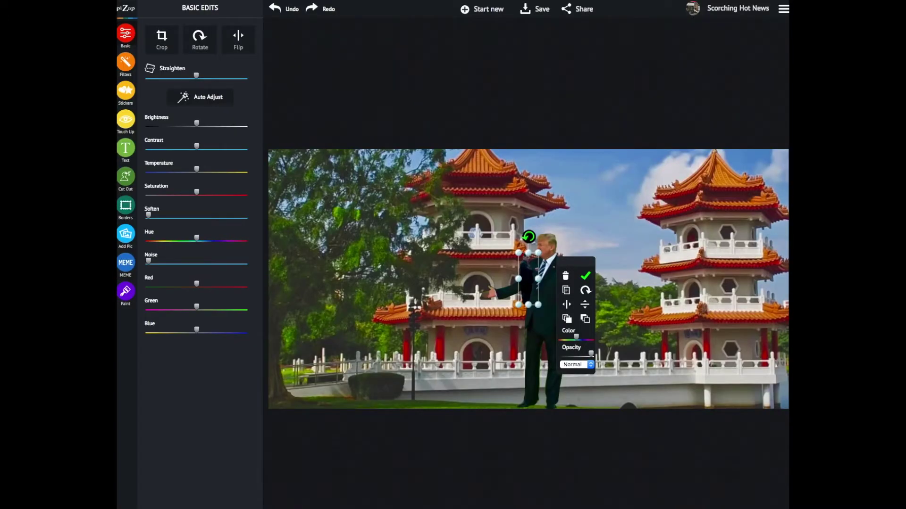
- Position and size the cutout of the man in glasses so he stands facing the man with the striped tie
{"action": "left_click_drag", "start_coordinate": [528, 283], "coordinate": [474, 391]}
{"action": "left_click_drag", "start_coordinate": [443, 311], "coordinate": [448, 323]}
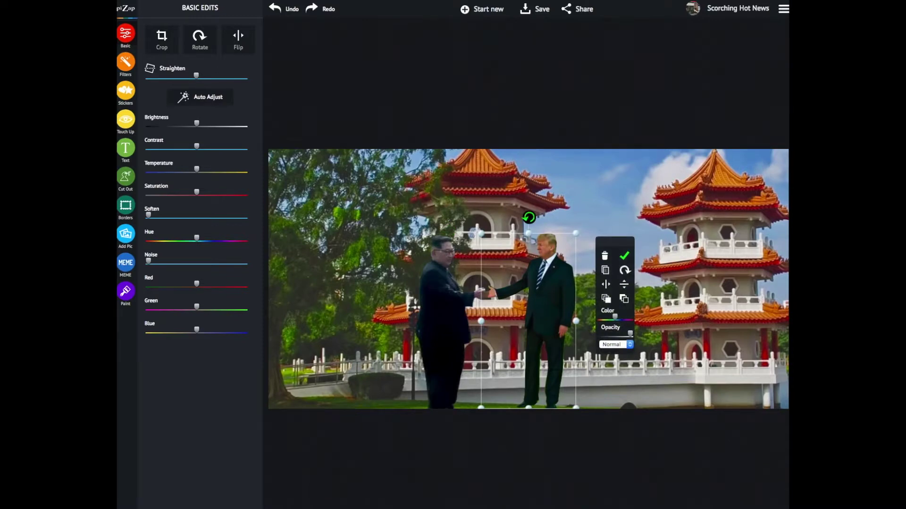
- Flip the striped-tie man's cutout horizontally and place it in front of the near pagoda
{"action": "left_click_drag", "start_coordinate": [547, 306], "coordinate": [574, 307]}
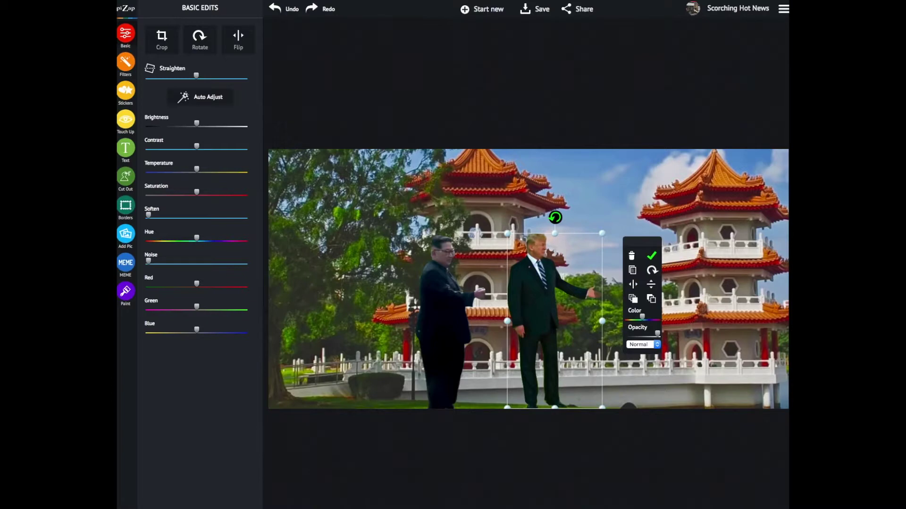
{"action": "left_click", "coordinate": [632, 284]}
{"action": "left_click_drag", "start_coordinate": [548, 321], "coordinate": [544, 321]}
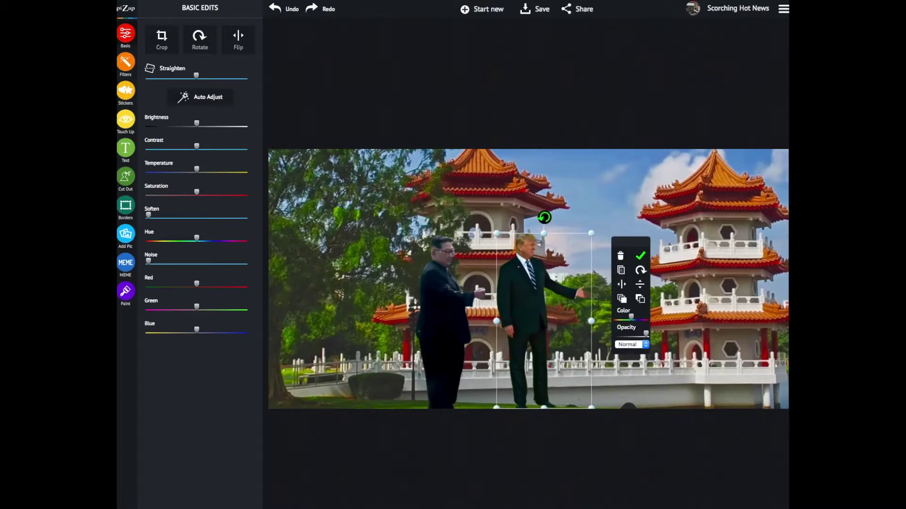
- Flip the cutout of the man in glasses horizontally and move it to the other side, so the two men's hands meet
{"action": "left_click", "coordinate": [449, 321]}
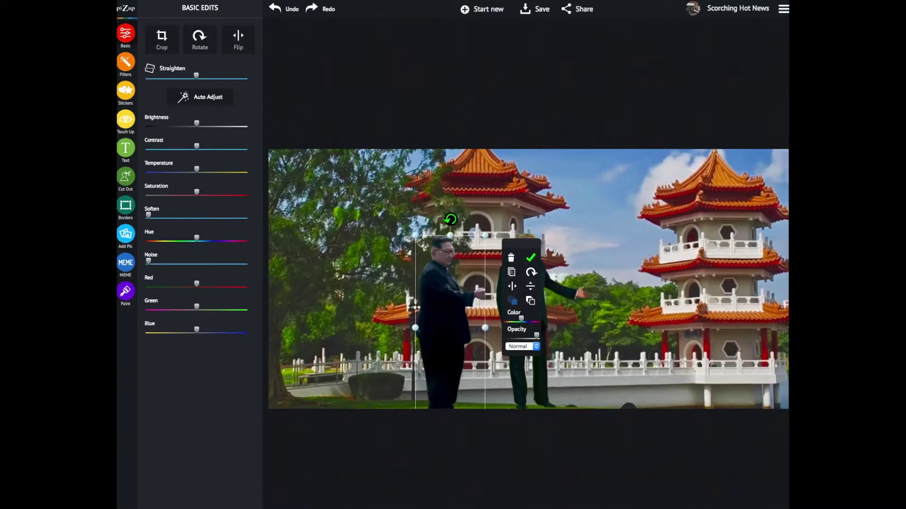
{"action": "left_click", "coordinate": [512, 286]}
{"action": "left_click_drag", "start_coordinate": [453, 307], "coordinate": [621, 308]}
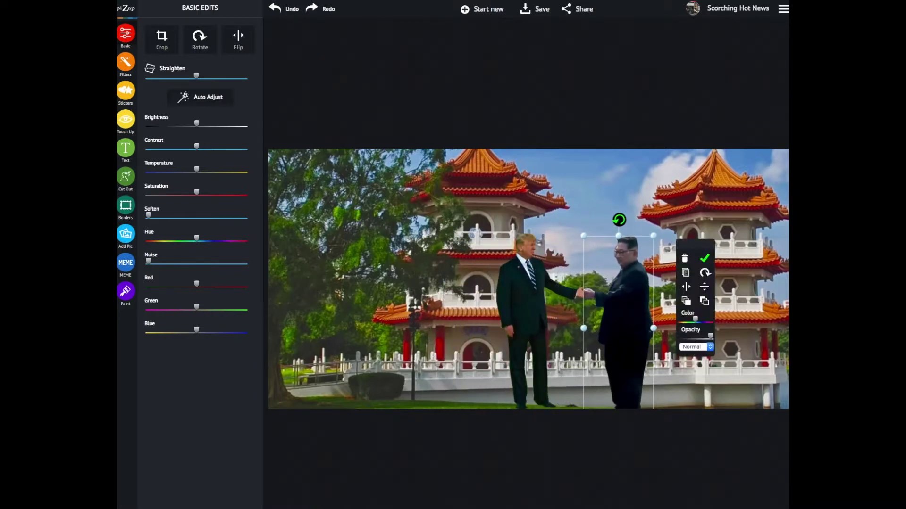
- Widen and slightly heighten the cutout of the man in glasses, scale it down, and set his feet at the photo's lower edge
{"action": "left_click_drag", "start_coordinate": [654, 328], "coordinate": [663, 329]}
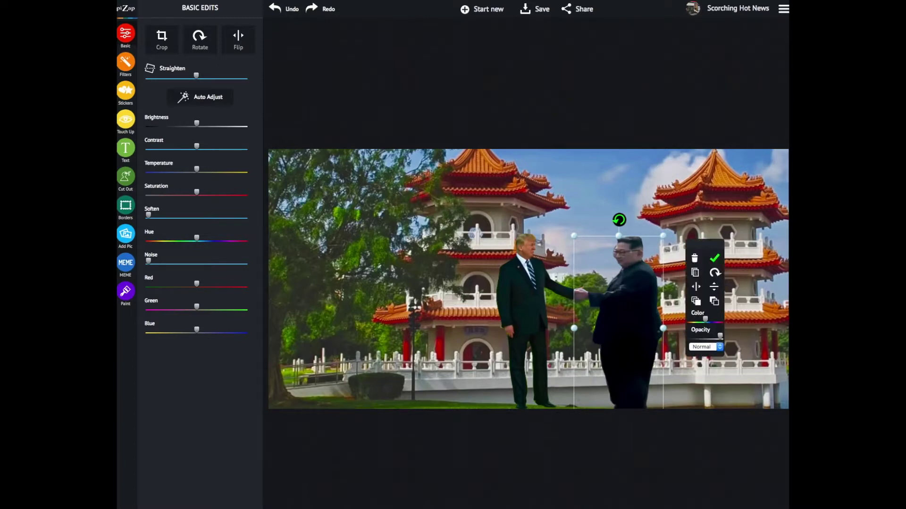
{"action": "left_click_drag", "start_coordinate": [619, 236], "coordinate": [618, 232]}
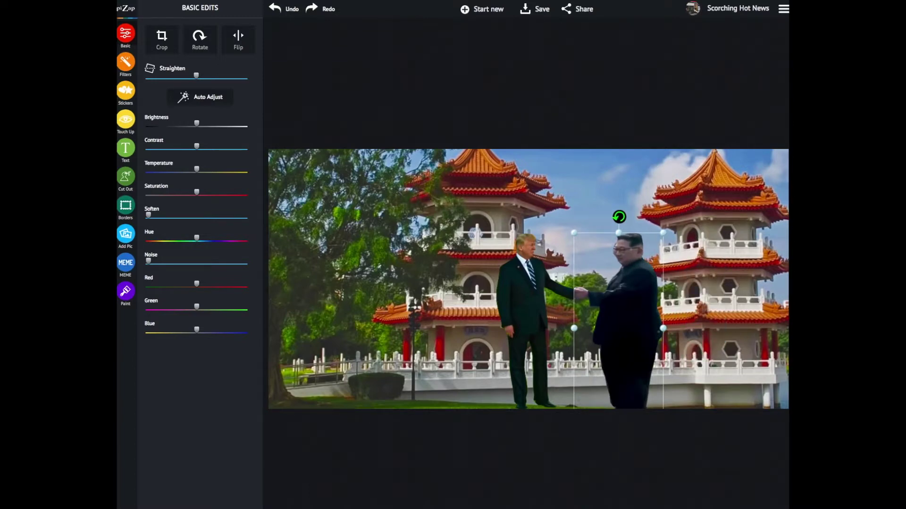
{"action": "left_click_drag", "start_coordinate": [619, 328], "coordinate": [635, 325]}
{"action": "left_click_drag", "start_coordinate": [680, 230], "coordinate": [672, 245]}
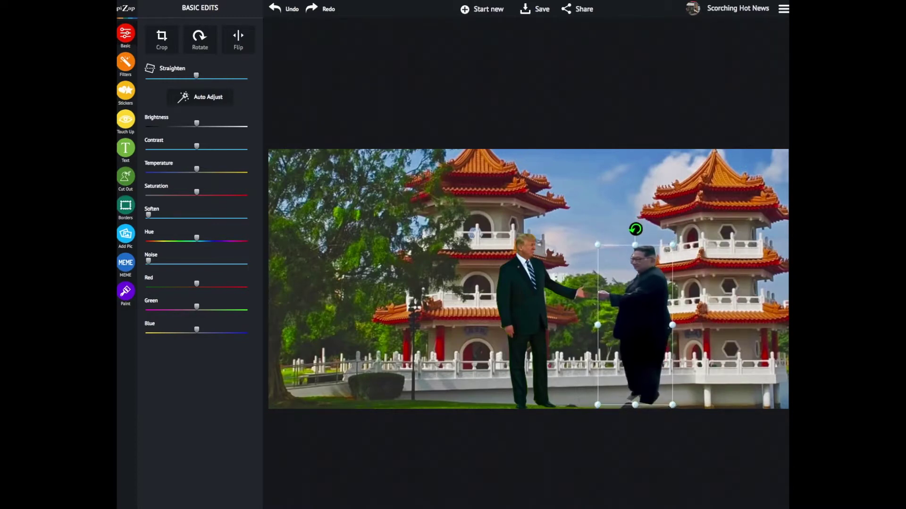
{"action": "left_click_drag", "start_coordinate": [635, 325], "coordinate": [634, 331]}
{"action": "left_click_drag", "start_coordinate": [633, 251], "coordinate": [633, 252]}
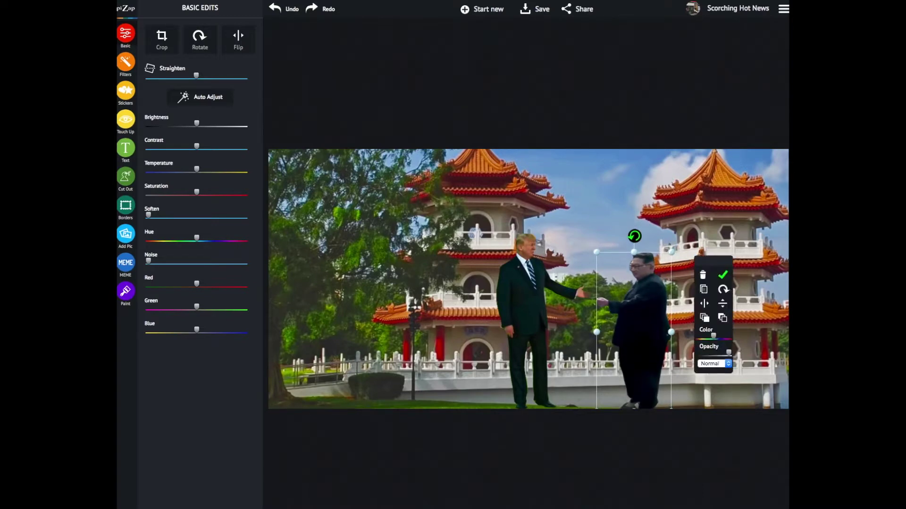
- Shorten the striped-tie man's cutout slightly to line up his hand with the other man's, and select the other cutout
{"action": "left_click_drag", "start_coordinate": [524, 306], "coordinate": [525, 307]}
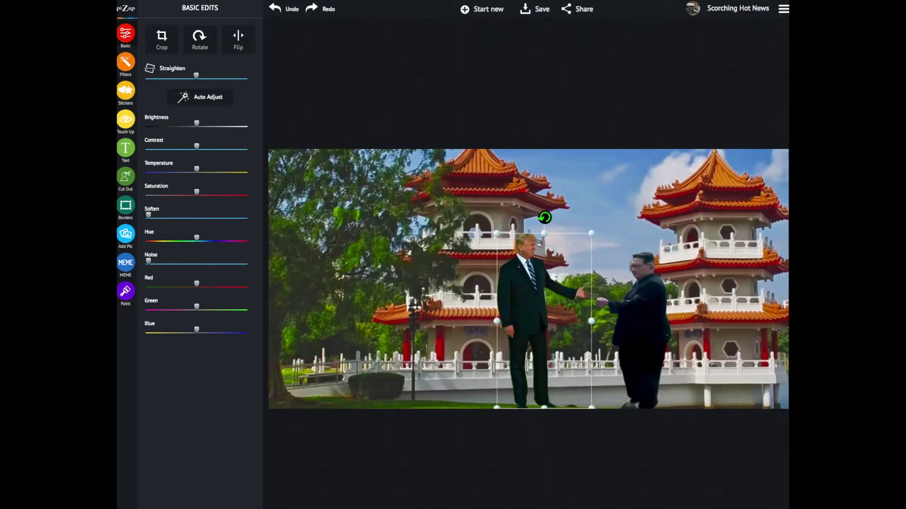
{"action": "left_click_drag", "start_coordinate": [544, 233], "coordinate": [545, 242]}
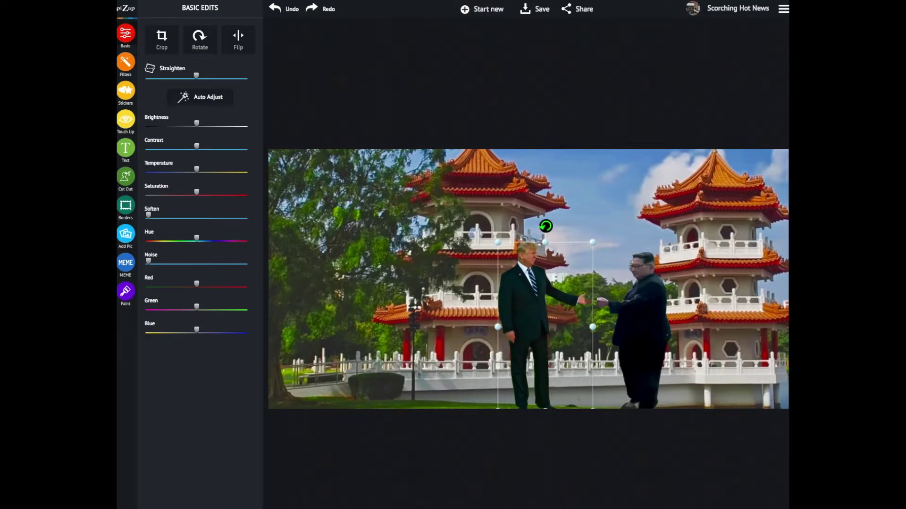
{"action": "left_click", "coordinate": [637, 382]}
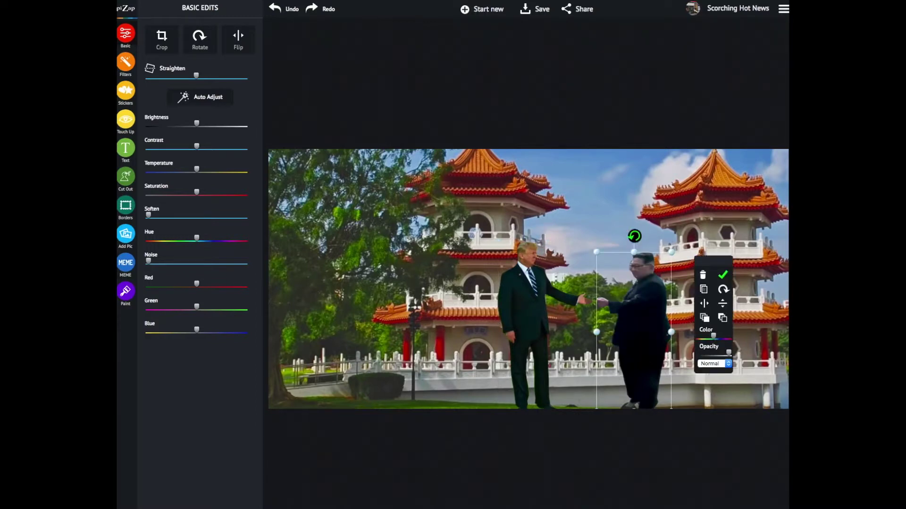
- Flip both men's cutouts horizontally and move the man in glasses to the opposite side, with the two hands meeting
{"action": "left_click_drag", "start_coordinate": [528, 321], "coordinate": [543, 323]}
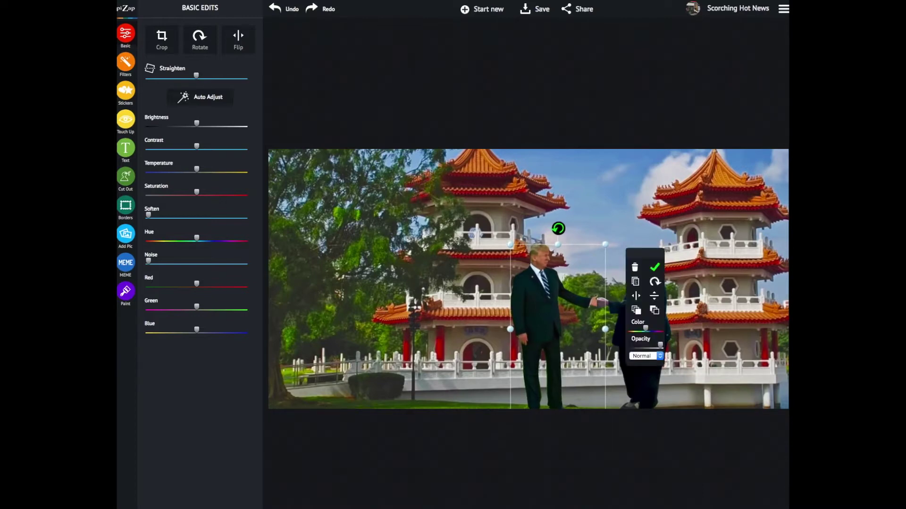
{"action": "left_click", "coordinate": [635, 296]}
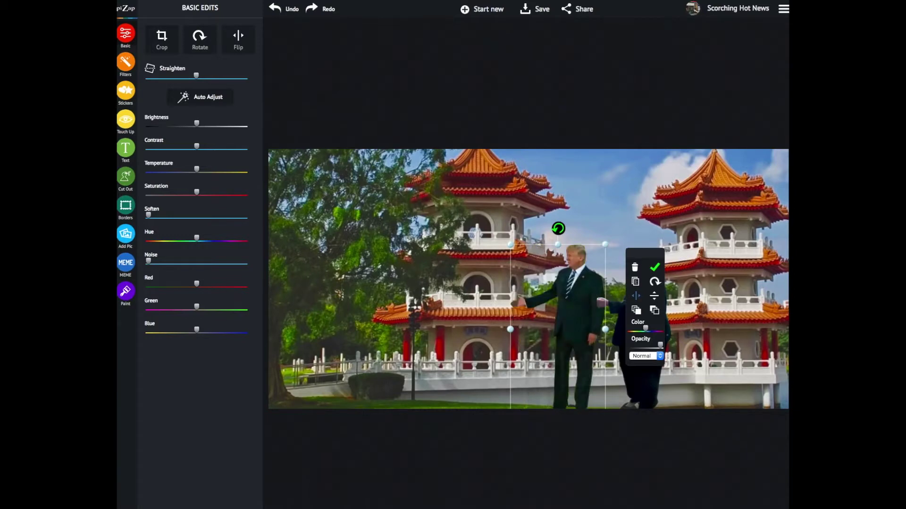
{"action": "left_click", "coordinate": [619, 330]}
{"action": "left_click", "coordinate": [705, 304]}
{"action": "left_click_drag", "start_coordinate": [633, 330], "coordinate": [482, 330]}
{"action": "left_click", "coordinate": [566, 275]}
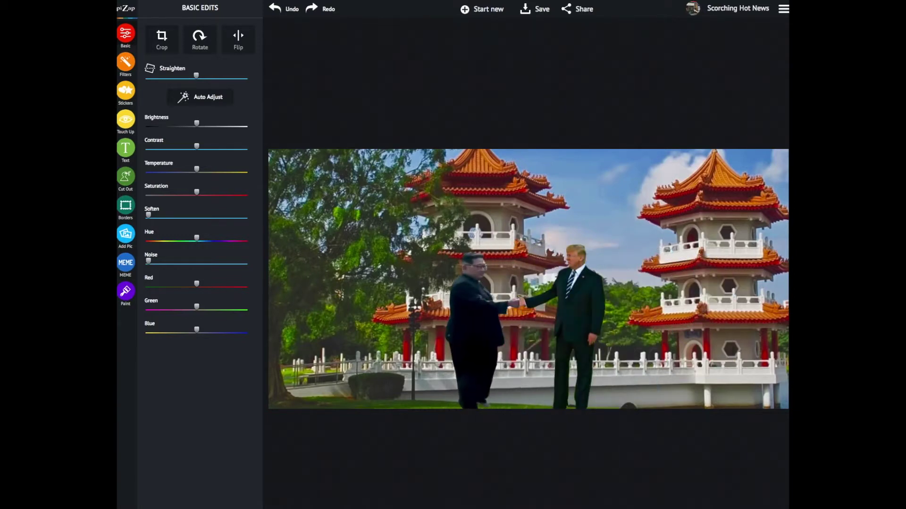
- Change the striped-tie man's stacking order and shift both cutouts toward the far pagoda, keeping their hands together
{"action": "left_click", "coordinate": [580, 321]}
{"action": "left_click", "coordinate": [635, 310]}
{"action": "left_click", "coordinate": [655, 267]}
{"action": "left_click_drag", "start_coordinate": [578, 312], "coordinate": [625, 309]}
{"action": "left_click_drag", "start_coordinate": [474, 330], "coordinate": [518, 330]}
{"action": "left_click", "coordinate": [612, 275]}
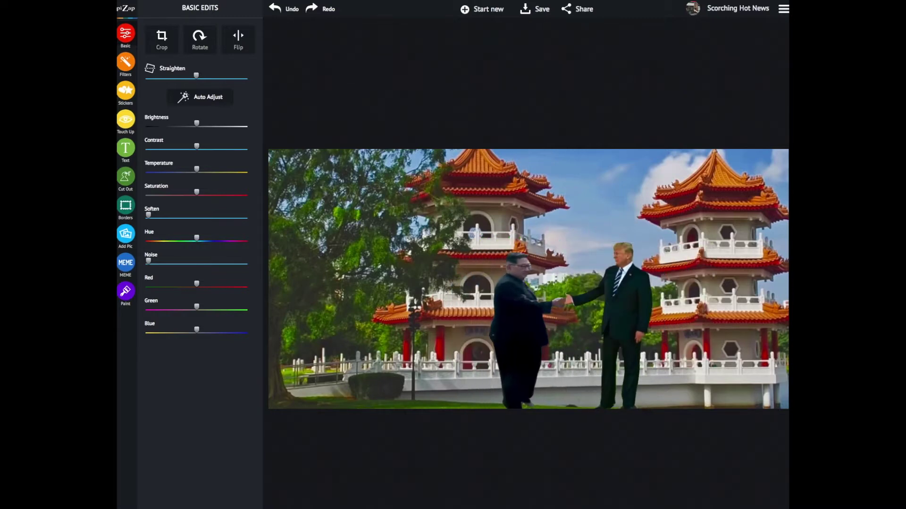
- Nudge the cutout of the man in glasses down toward the other man and lower the striped-tie man's cutout slightly
{"action": "left_click_drag", "start_coordinate": [519, 330], "coordinate": [525, 335]}
{"action": "left_click", "coordinate": [617, 279]}
{"action": "left_click_drag", "start_coordinate": [619, 302], "coordinate": [620, 304]}
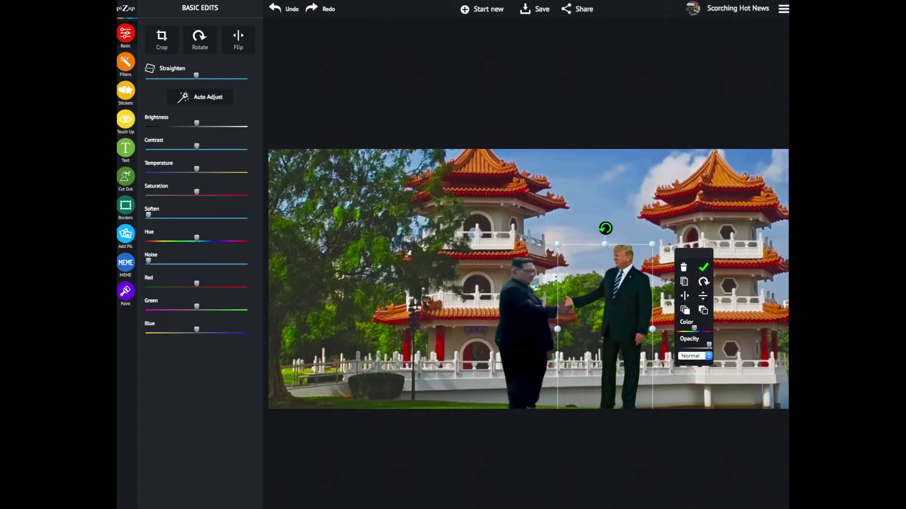
- Heighten the cutout of the man in glasses slightly and raise it until his head is level with the other man's
{"action": "left_click", "coordinate": [524, 330]}
{"action": "left_click_drag", "start_coordinate": [532, 257], "coordinate": [531, 254]}
{"action": "left_click_drag", "start_coordinate": [526, 304], "coordinate": [526, 295]}
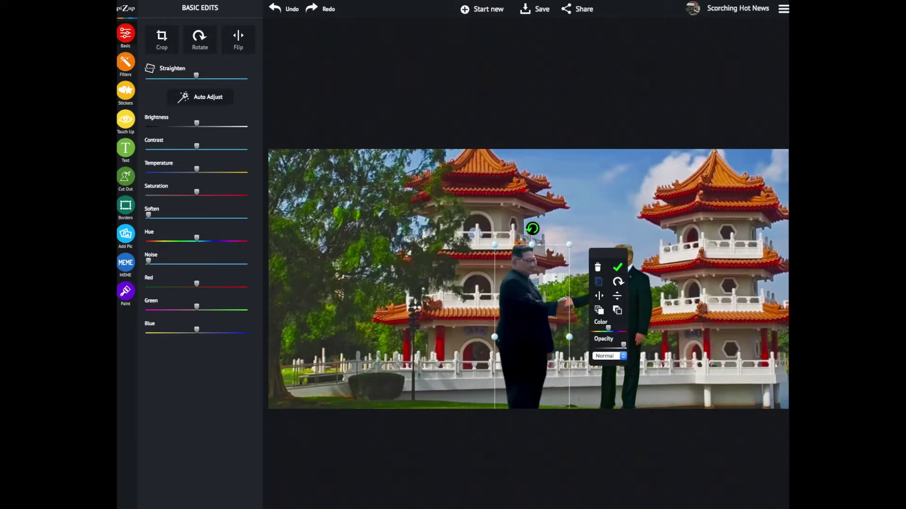
{"action": "left_click", "coordinate": [617, 267]}
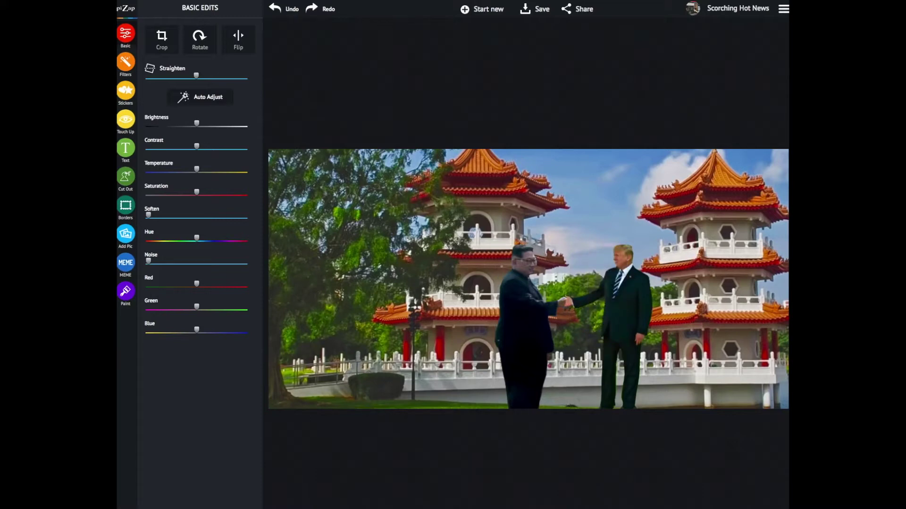
- Widen the striped-tie man's cutout until his build looks broader, keeping his hand at the handshake
{"action": "left_click", "coordinate": [620, 297]}
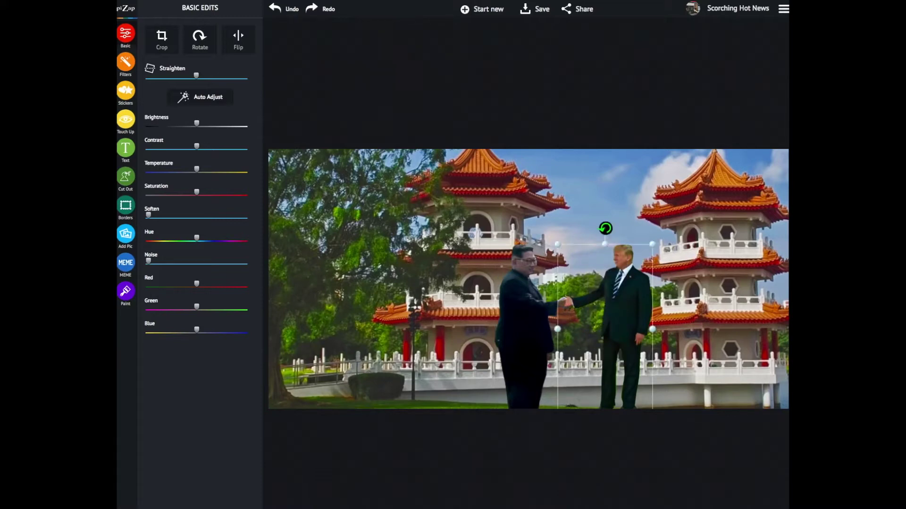
{"action": "left_click_drag", "start_coordinate": [653, 329], "coordinate": [634, 307]}
{"action": "left_click", "coordinate": [721, 267]}
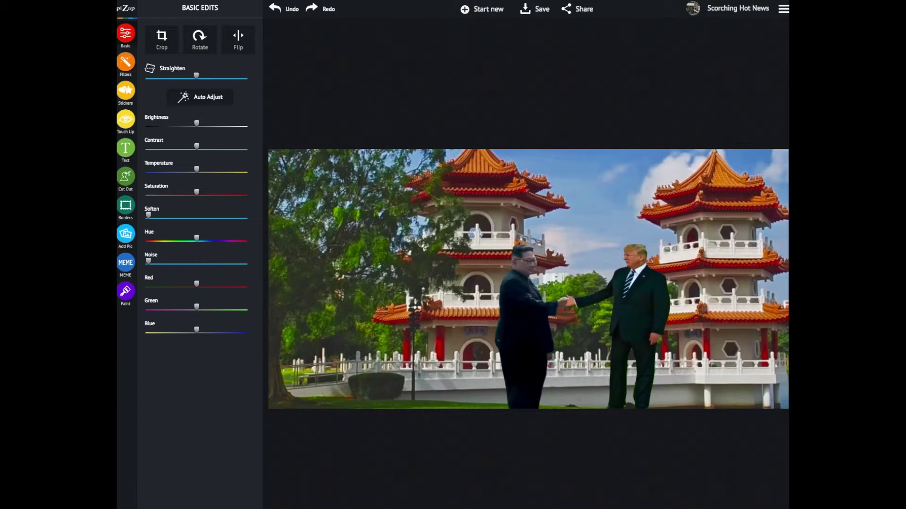
{"action": "left_click", "coordinate": [632, 306]}
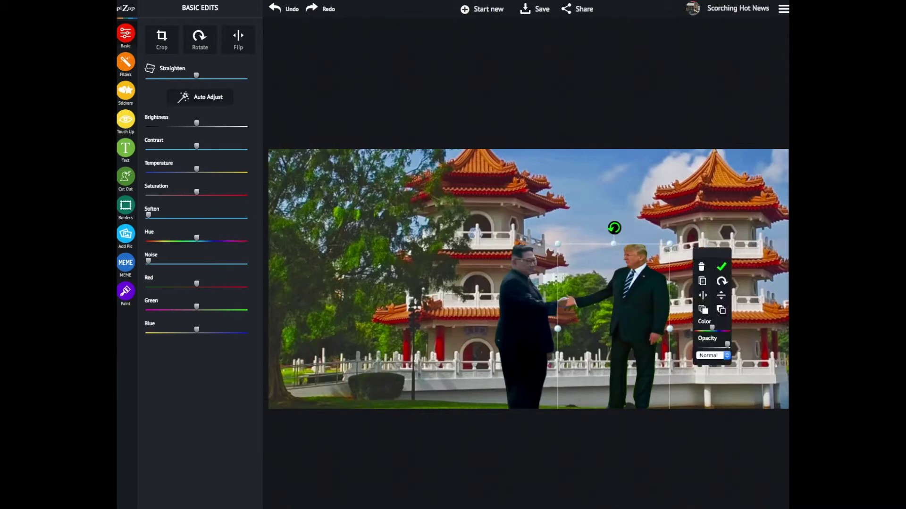
{"action": "key", "text": "Escape"}
{"action": "left_click", "coordinate": [632, 307]}
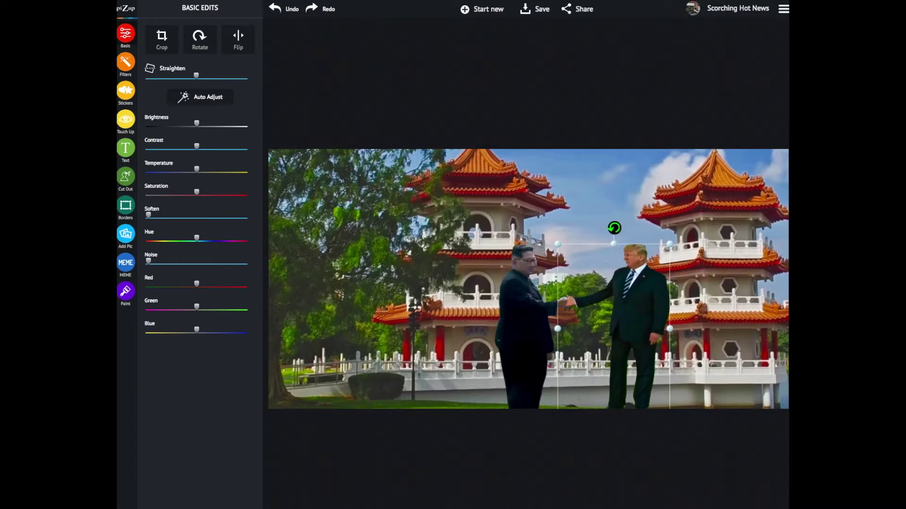
{"action": "left_click_drag", "start_coordinate": [670, 329], "coordinate": [679, 328]}
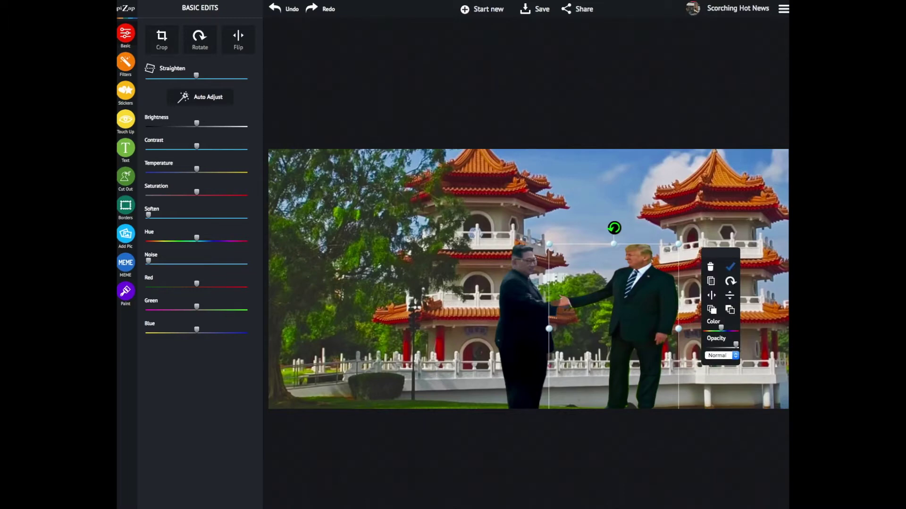
{"action": "key", "text": "Escape"}
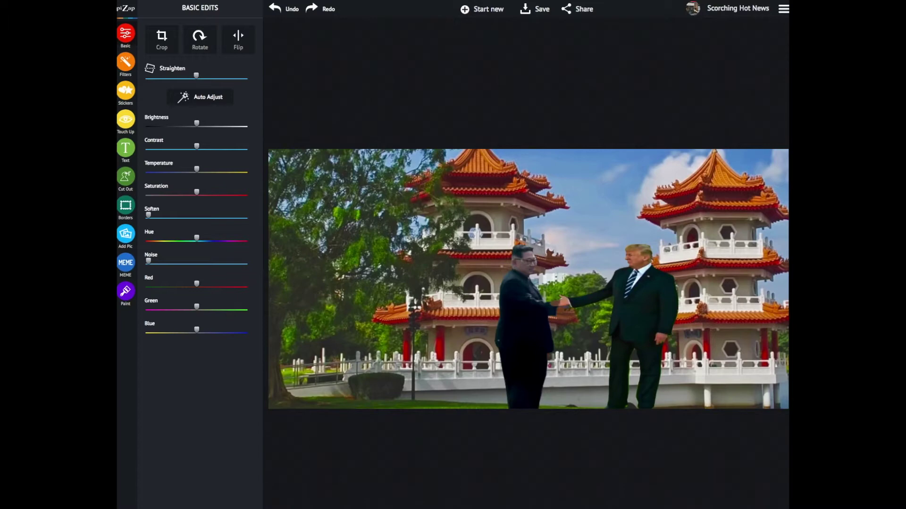
- Move the cutout of the man in glasses slightly up and away from the other man to realign the handshake
{"action": "left_click_drag", "start_coordinate": [524, 321], "coordinate": [517, 318]}
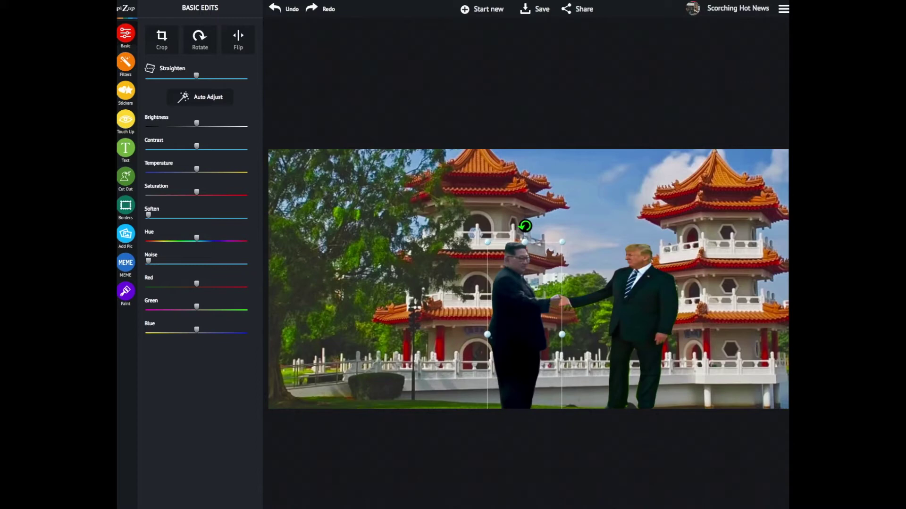
{"action": "left_click", "coordinate": [611, 265]}
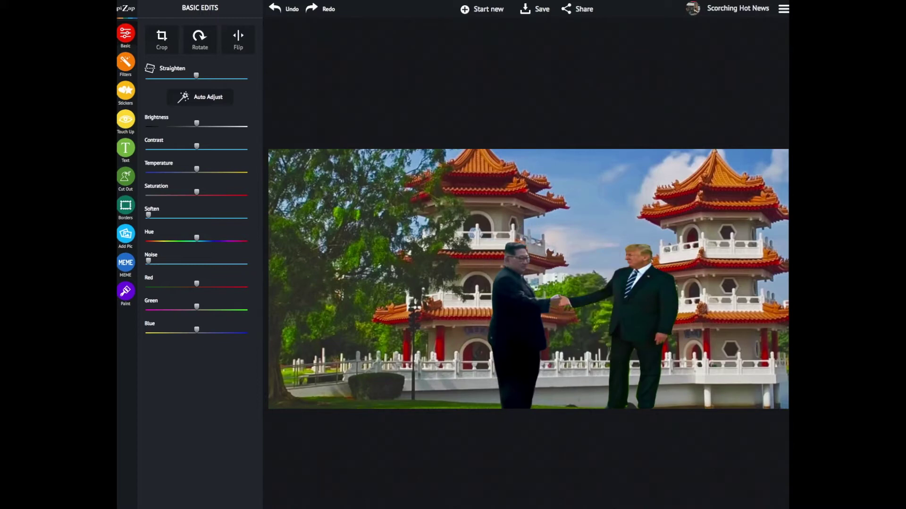
{"action": "left_click", "coordinate": [561, 300]}
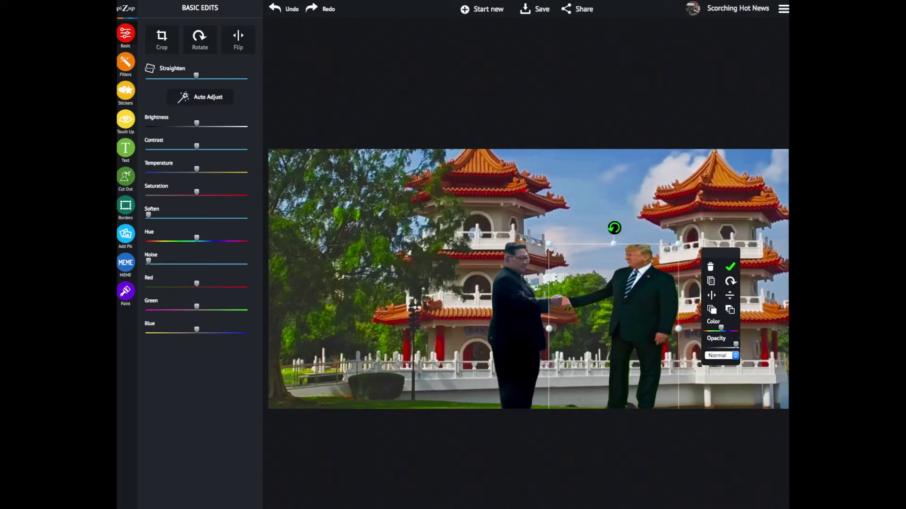
{"action": "left_click", "coordinate": [730, 267]}
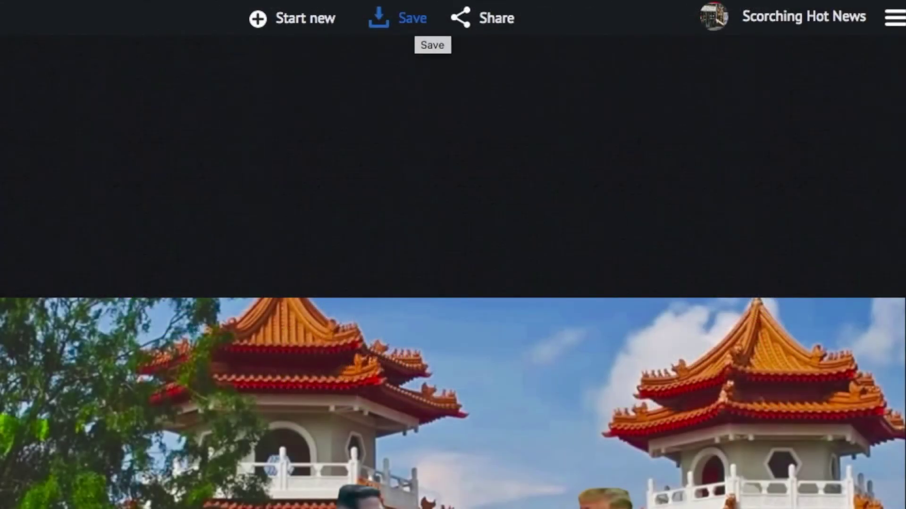
- Save the composite to the computer's Desktop as a high-quality .jpg named "Trump and Kim"
{"action": "left_click", "coordinate": [412, 18]}
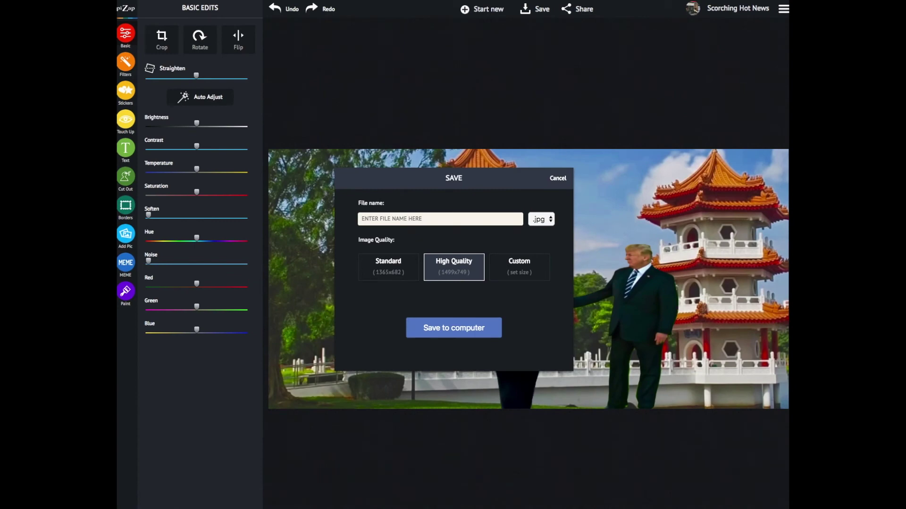
{"action": "type", "text": "Trump and Kim"}
{"action": "left_click", "coordinate": [400, 219]}
{"action": "key", "text": "Return"}
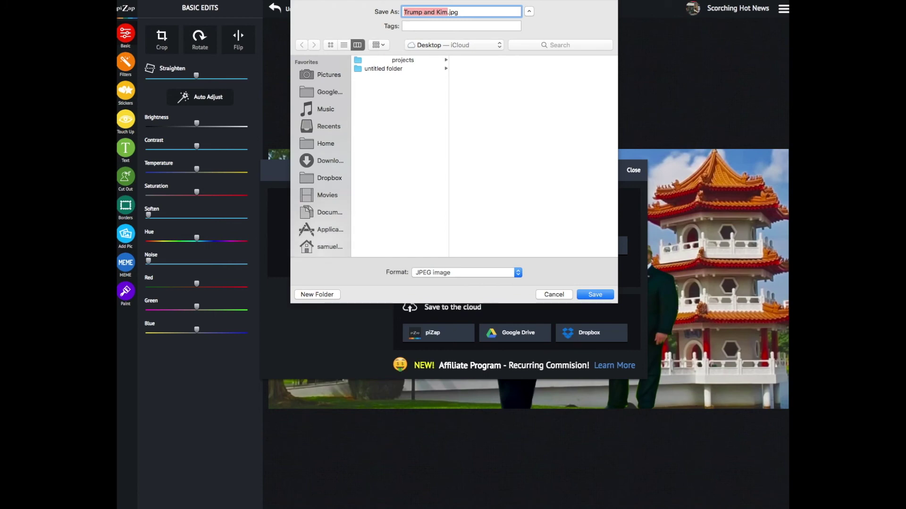
{"action": "key", "text": "Return"}
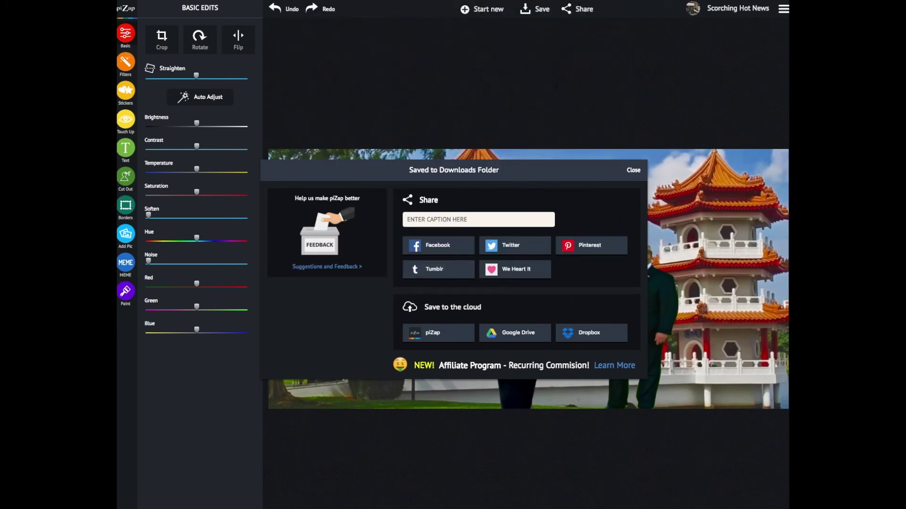